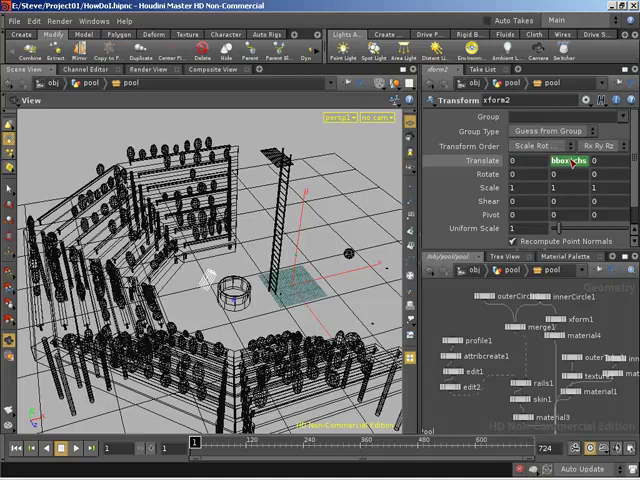
Step: Edit the xform2 Translate Y expression, replacing floorObj's 'sx' channel reference with 'sy'
click(566, 162)
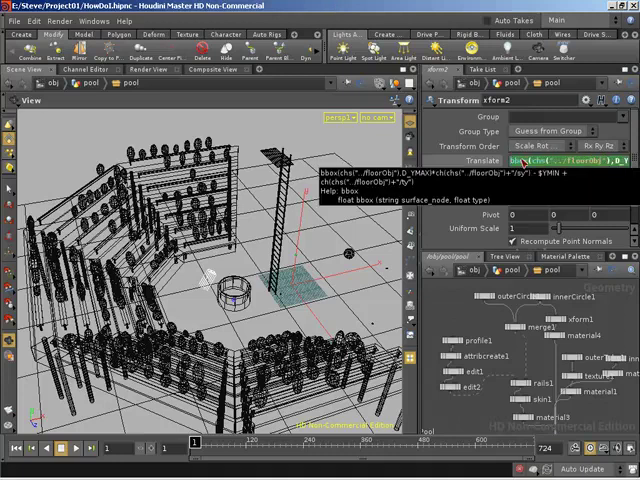
key(Return)
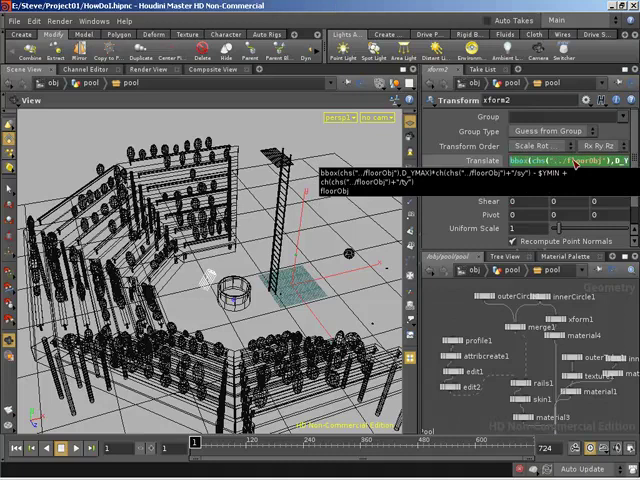
key(Right)
key(Right)
key(Right)
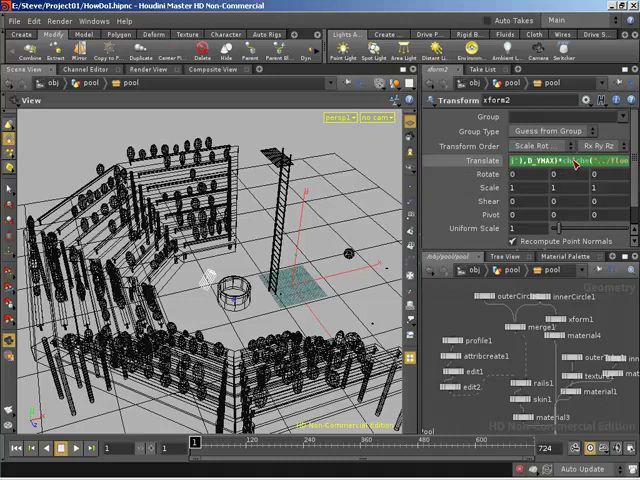
key(Right)
key(Right)
key(Right)
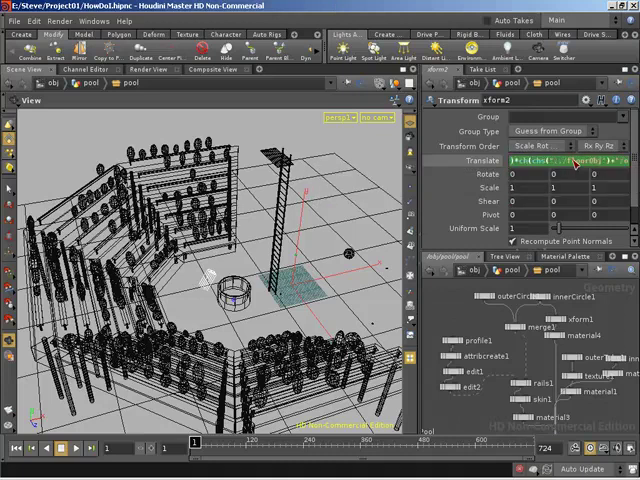
key(Right)
key(Right)
key(Right)
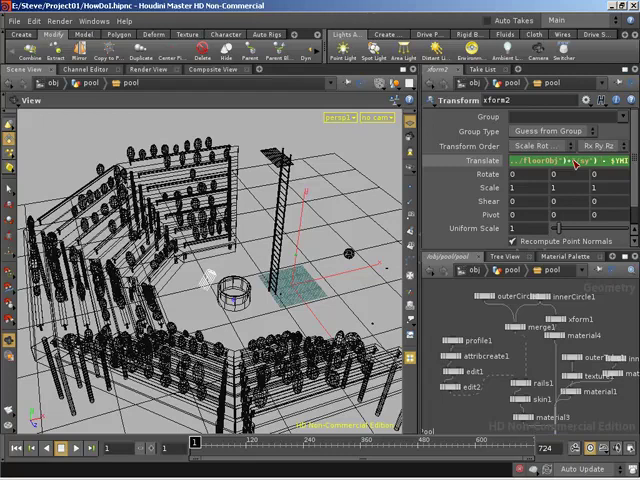
key(BackSpace)
text(y)
Step: Open xform2's Translate Y bbox expression in the Edit Expression window
right_click(551, 165)
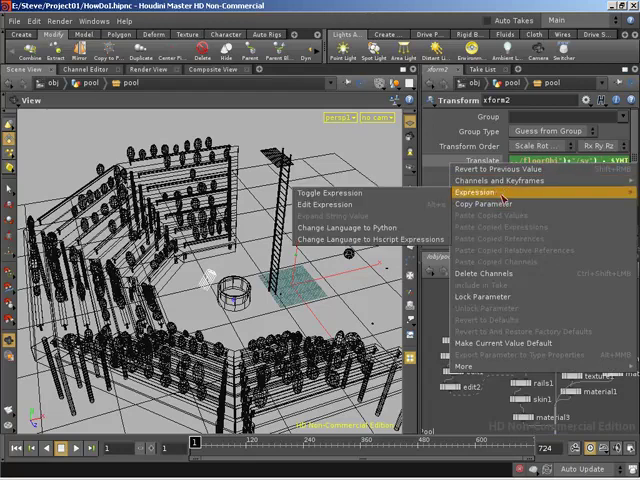
mouse_move(476, 192)
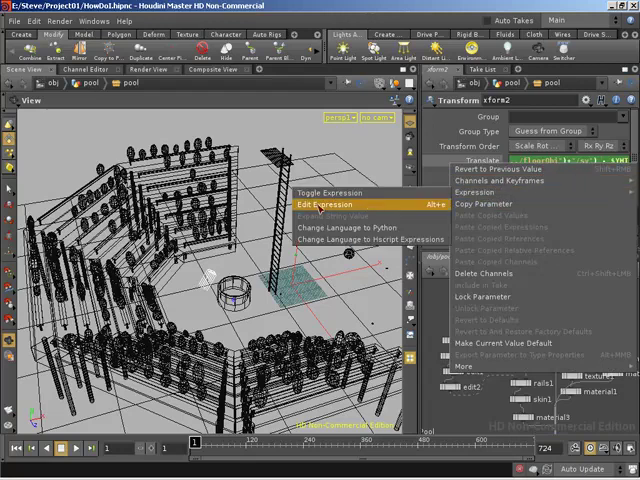
click(320, 206)
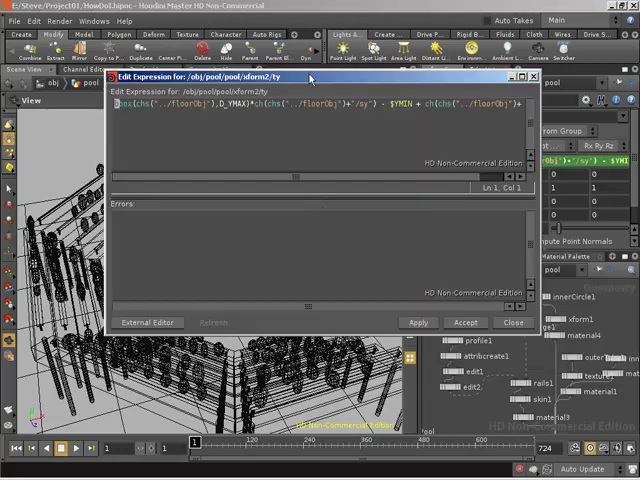
Step: Move the Edit Expression window left and enlarge it to fit the whole ty expression
drag(312, 53, 248, 50)
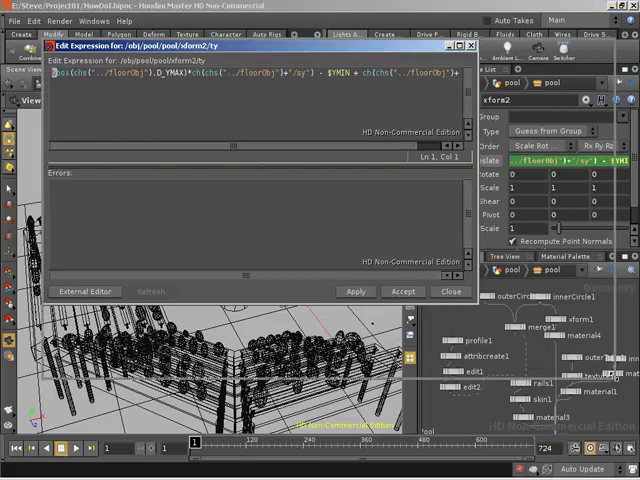
drag(478, 300, 618, 388)
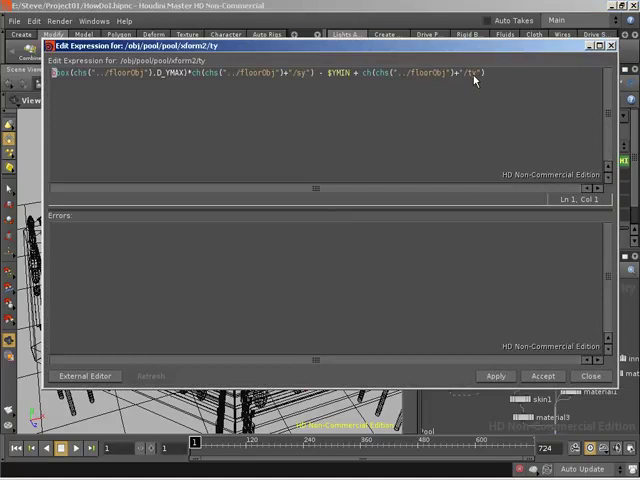
click(610, 45)
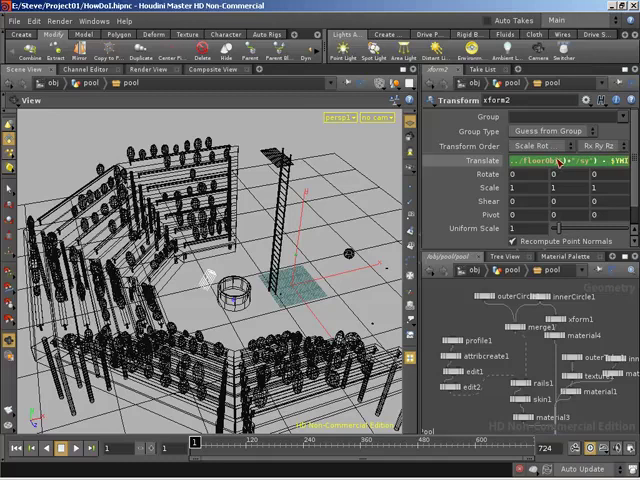
key(alt+e)
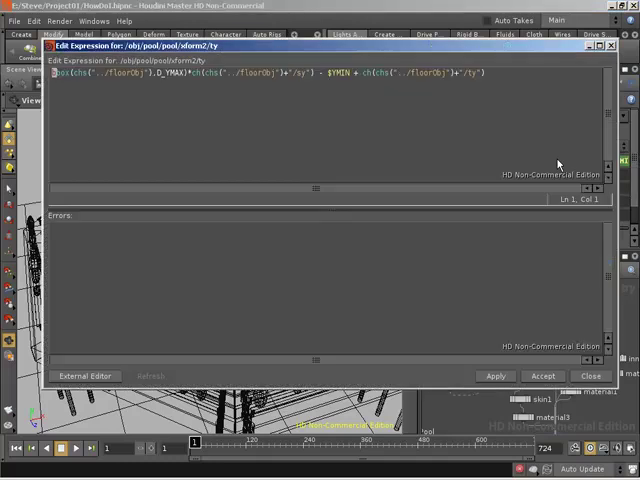